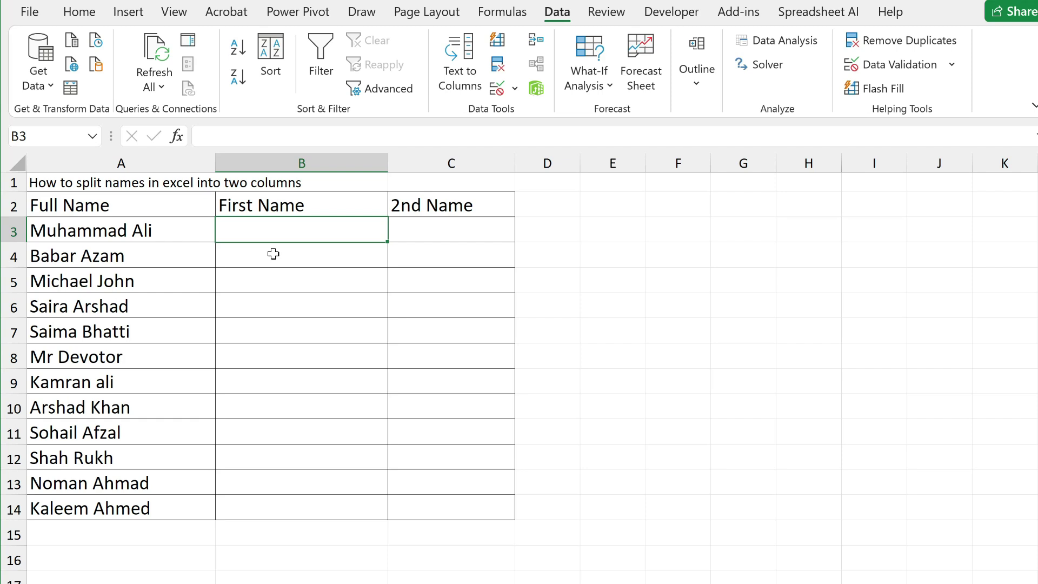
# Step: Enter the first name from A3 in B3 and Flash Fill the remaining cells of the First Name column
pyautogui.write('Mu')
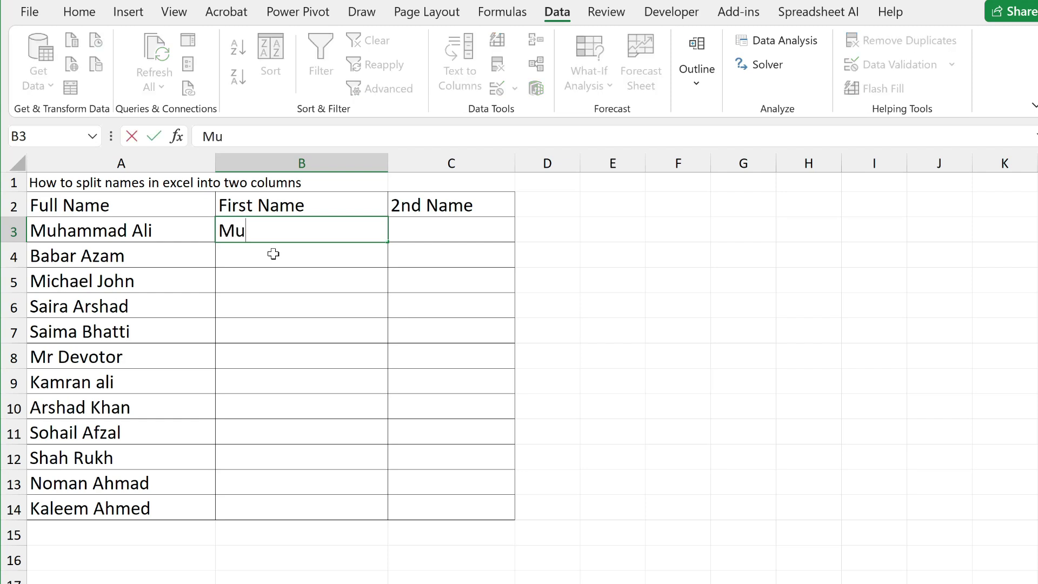
pyautogui.write('hammad')
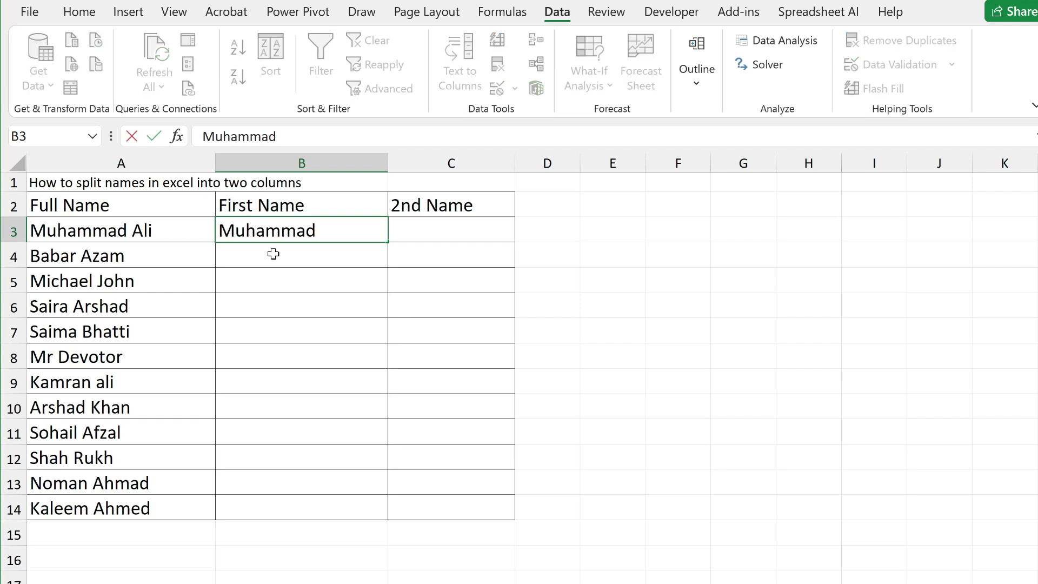
pyautogui.press('Return')
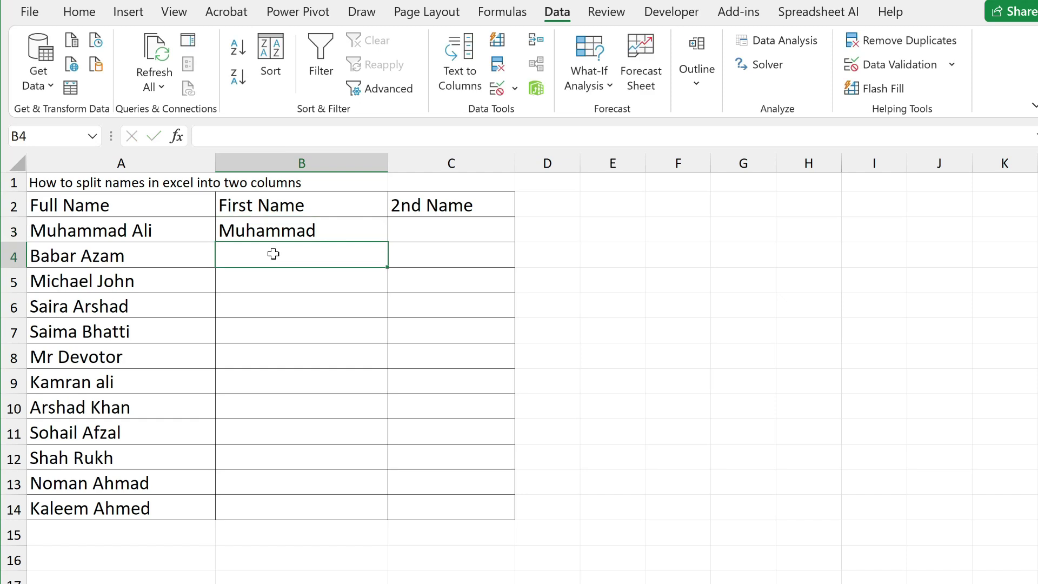
pyautogui.hotkey('ctrl', 'e')
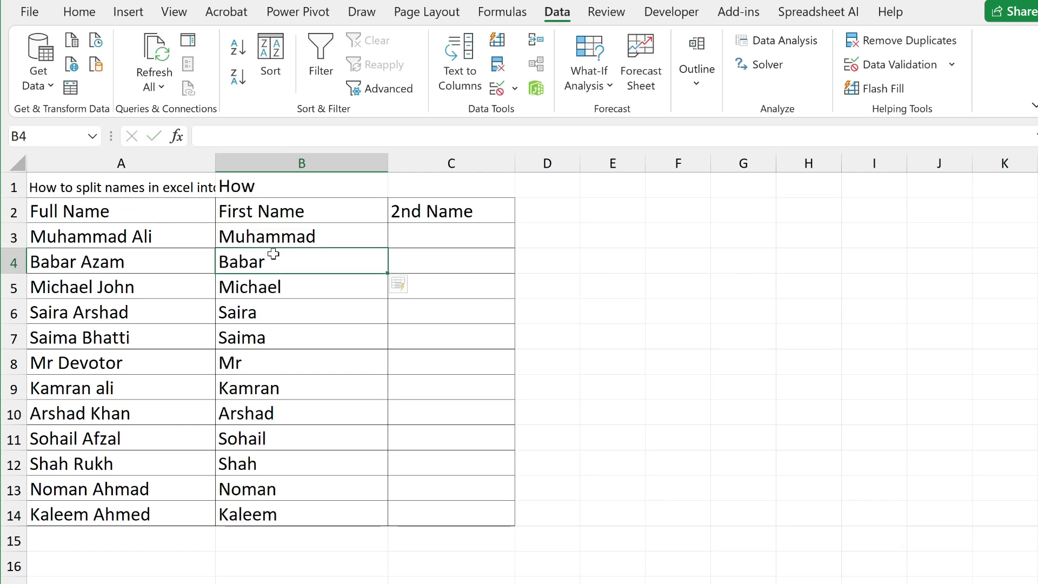
# Step: Enter the second name from A3 in C3 and Flash Fill the remaining cells of the 2nd Name column
pyautogui.press('Up')
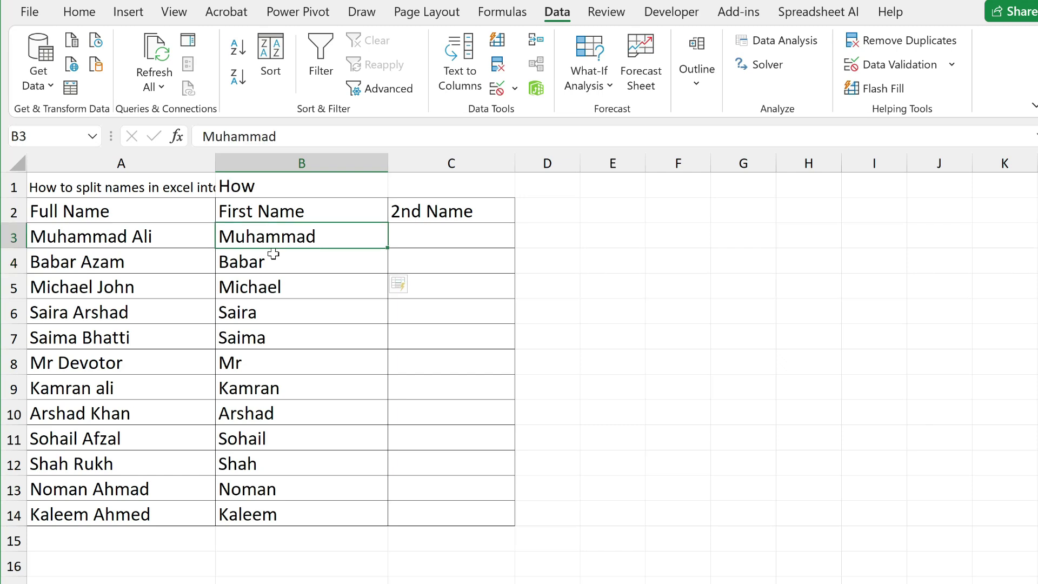
pyautogui.press('Right')
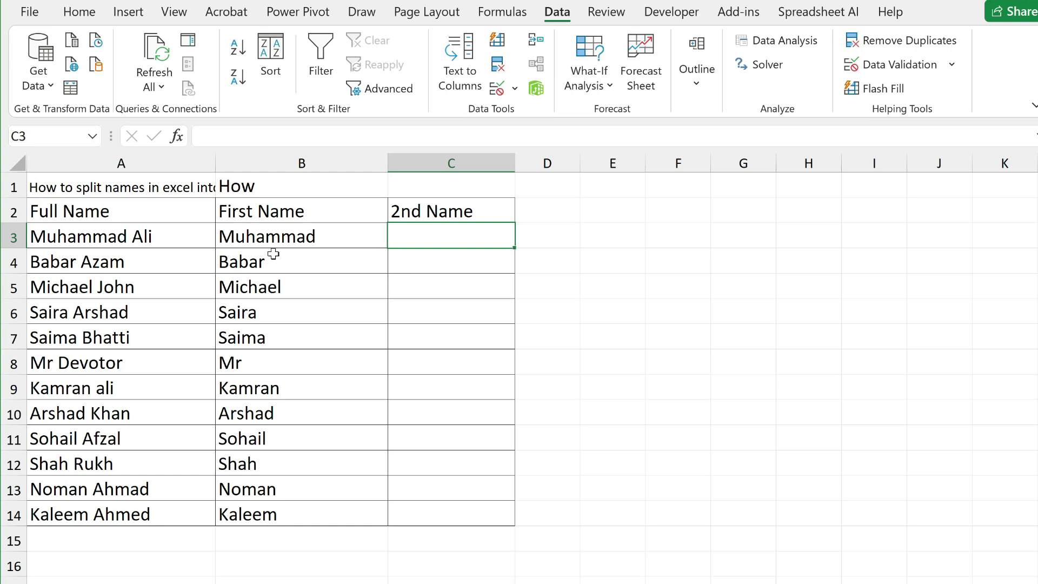
pyautogui.write('Ali')
pyautogui.press('Return')
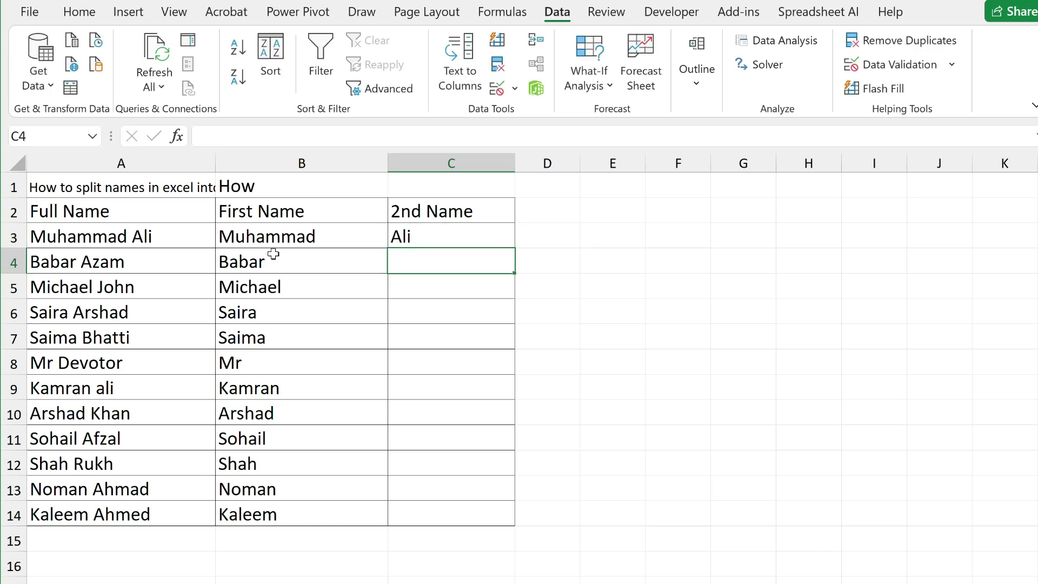
pyautogui.hotkey('ctrl', 'e')
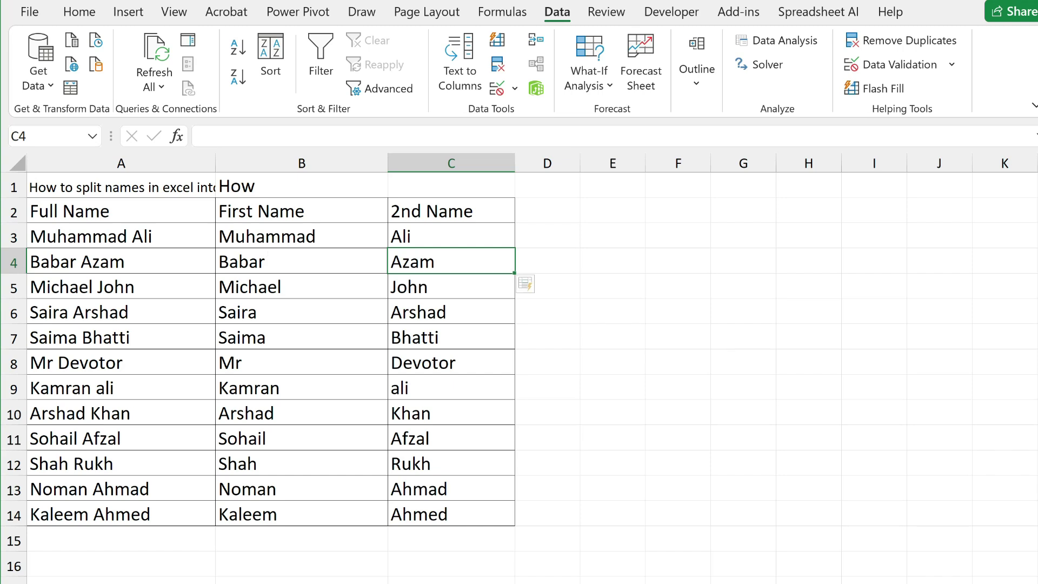
# Step: Run Text to Columns on the full names in A3:A14 as delimited data, adding Space as a delimiter, and accept replacing existing data
pyautogui.moveTo(132, 237); pyautogui.dragTo(133, 508)
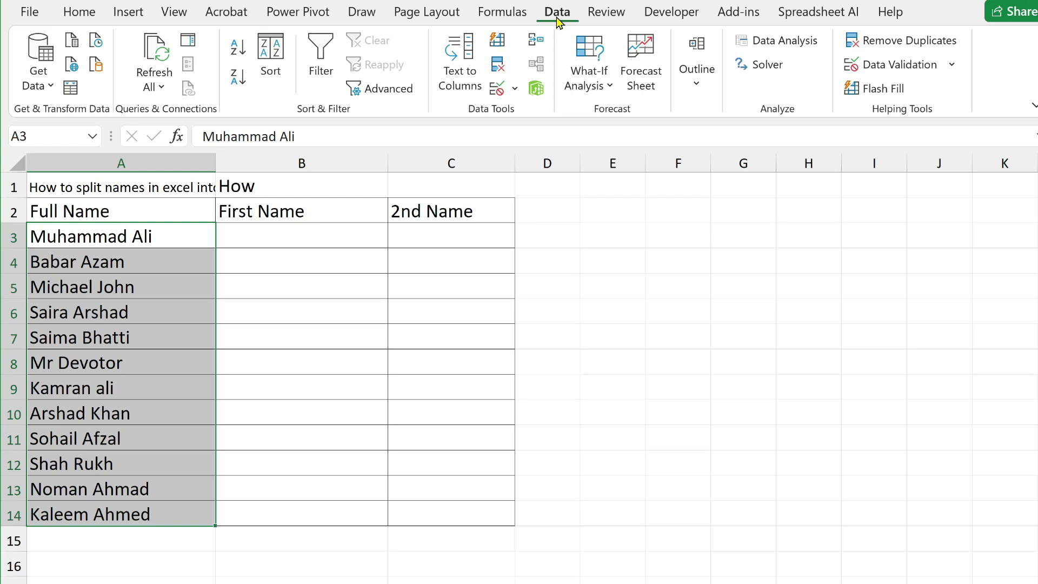
pyautogui.click(465, 82)
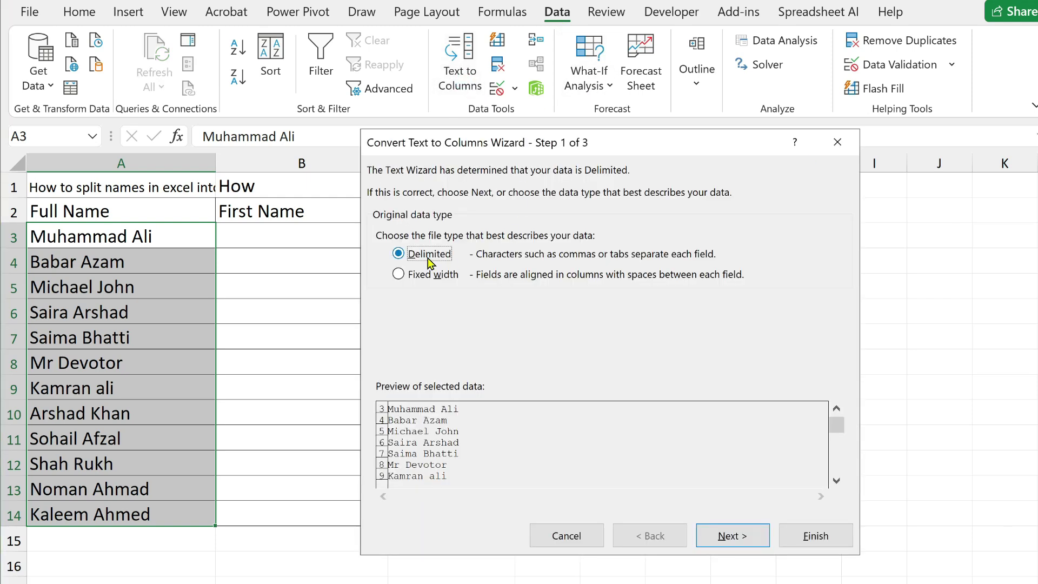
pyautogui.click(731, 535)
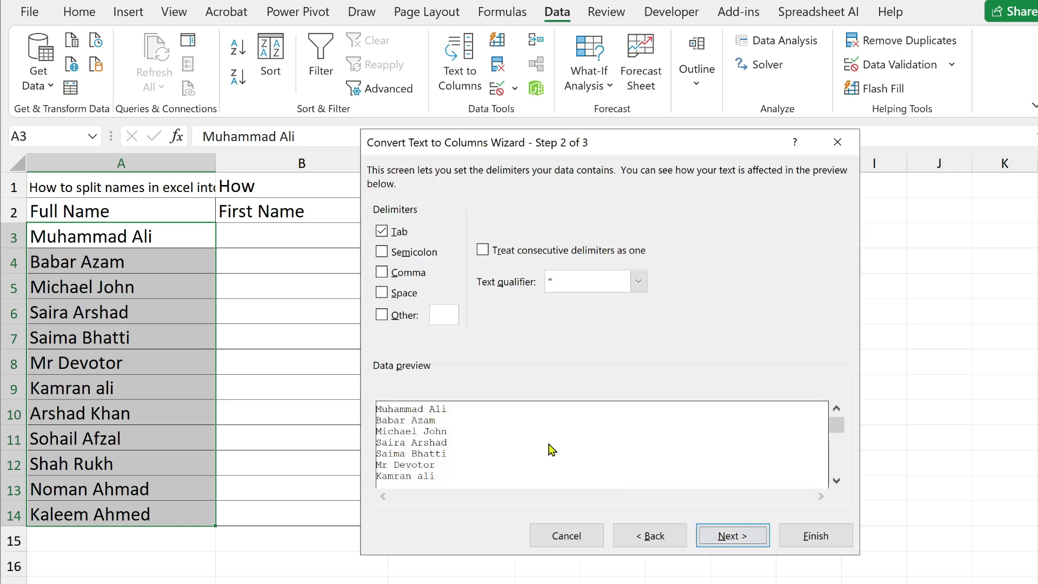
pyautogui.click(382, 293)
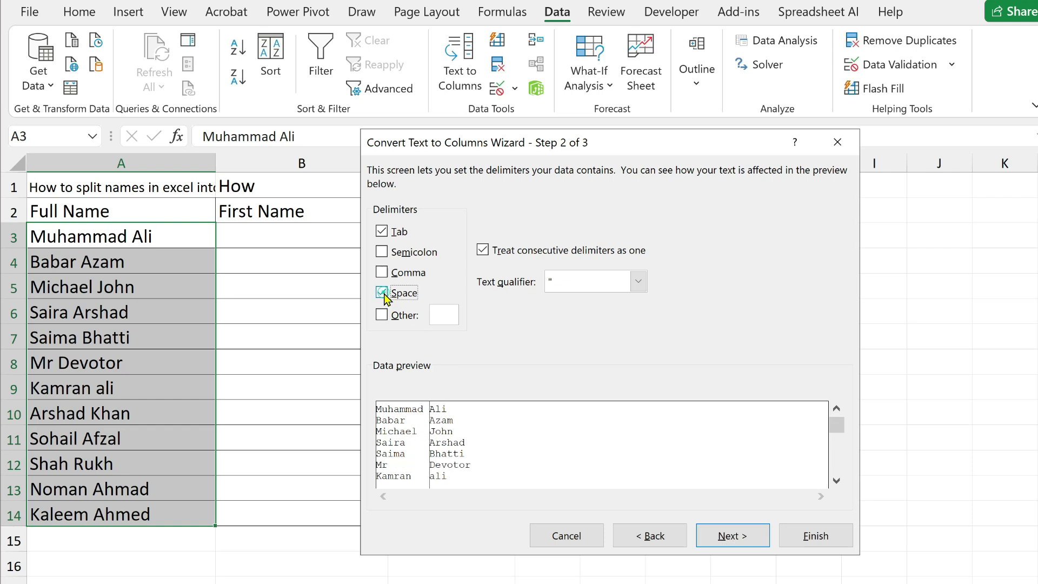
pyautogui.click(747, 537)
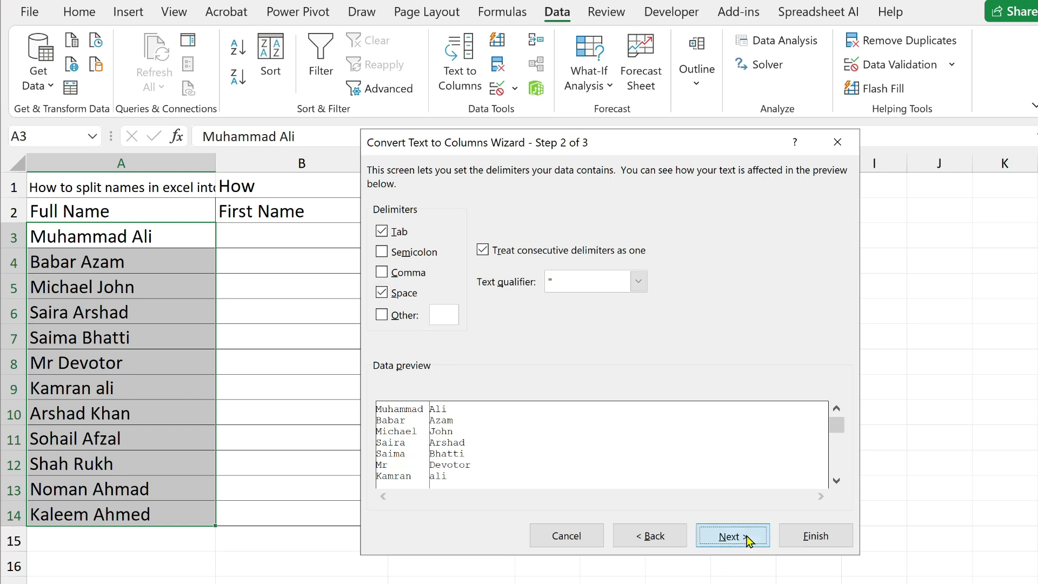
pyautogui.click(815, 536)
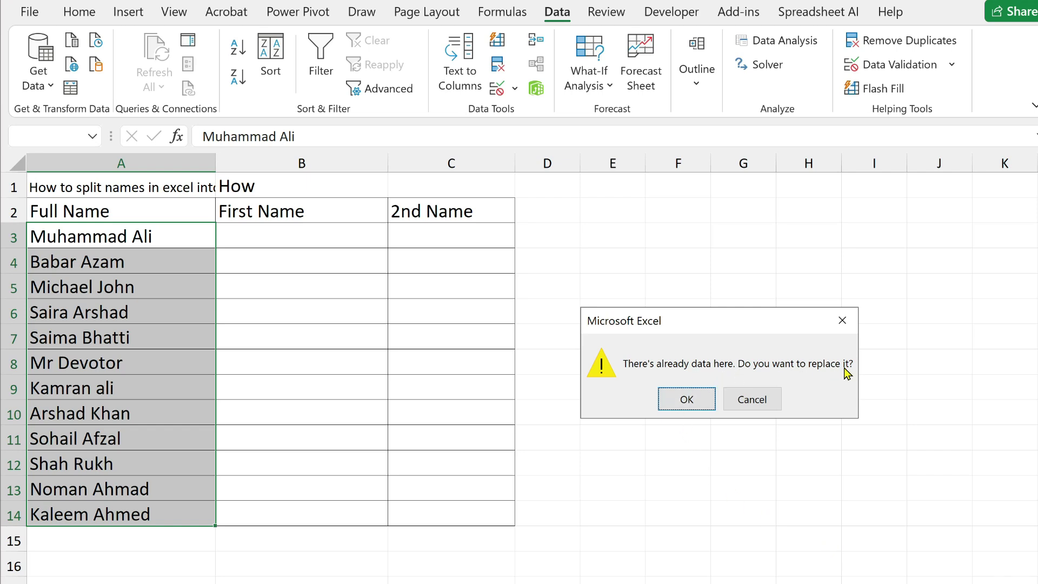
pyautogui.click(685, 400)
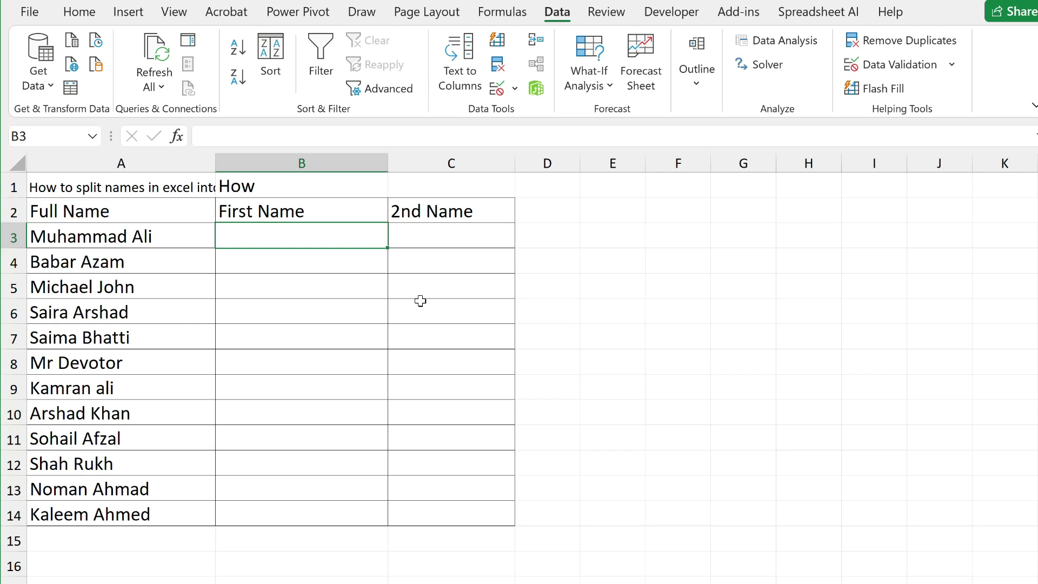
# Step: Enter =LEFT(A3, FIND(" ", A3)-1) in B3 and fill the formula down to B14
pyautogui.write('=')
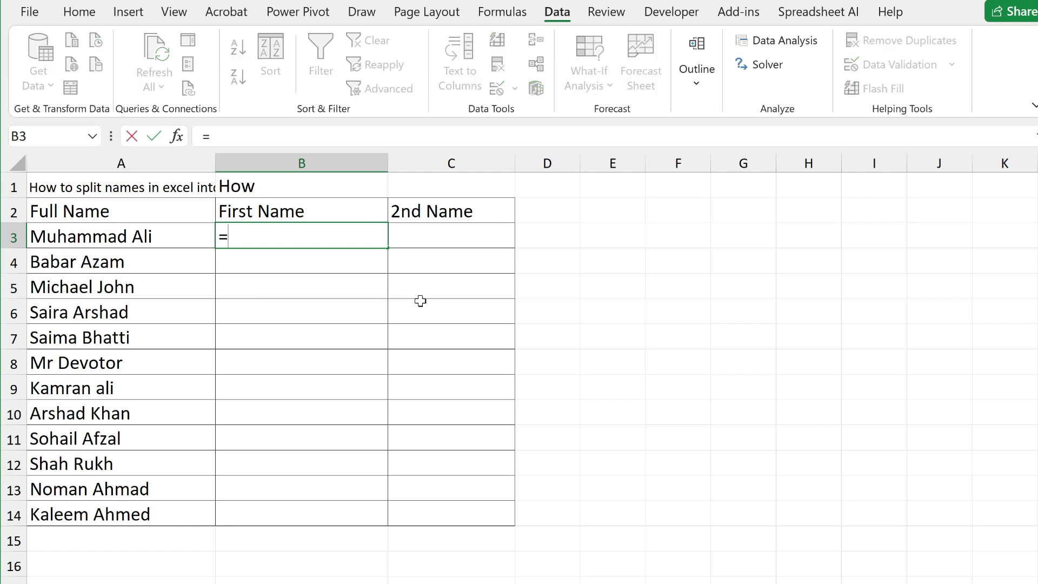
pyautogui.write('l')
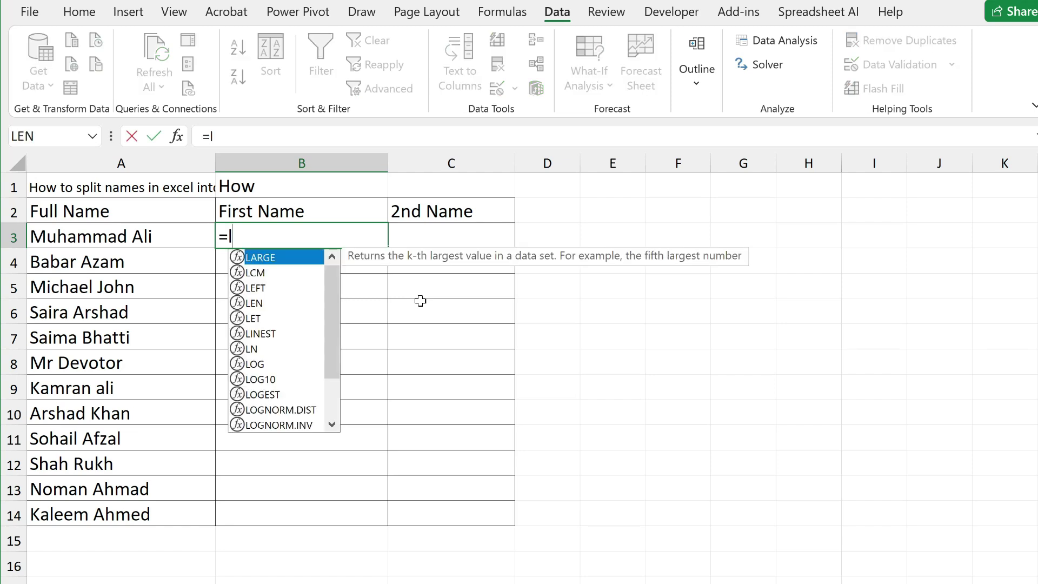
pyautogui.write('eft')
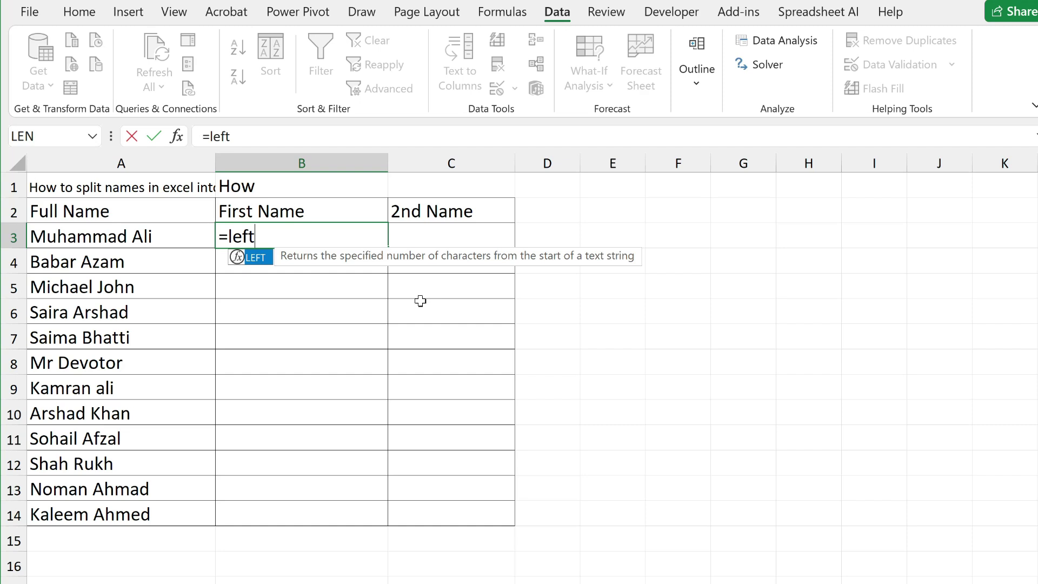
pyautogui.write('(')
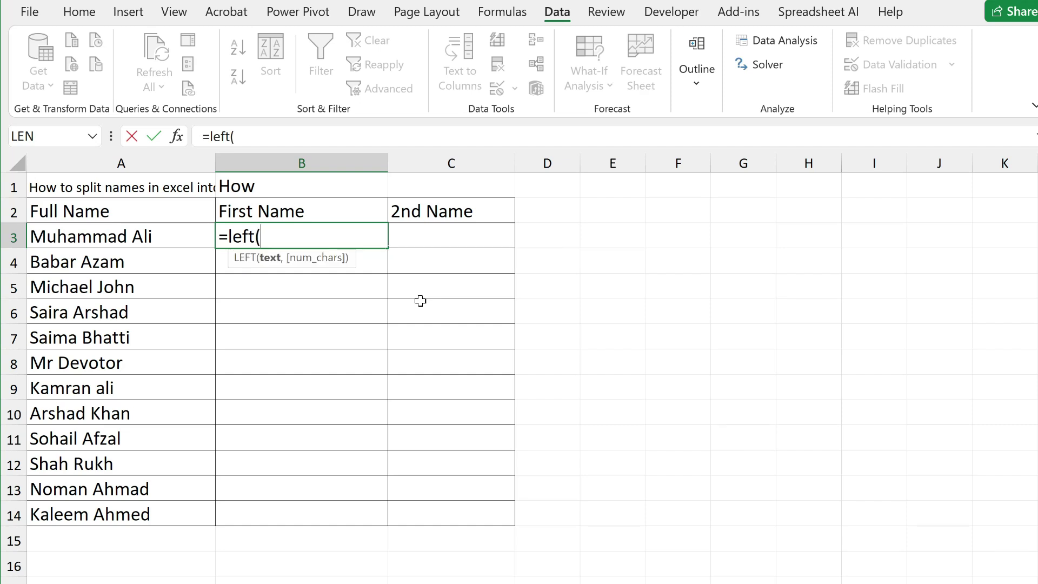
pyautogui.press('Left')
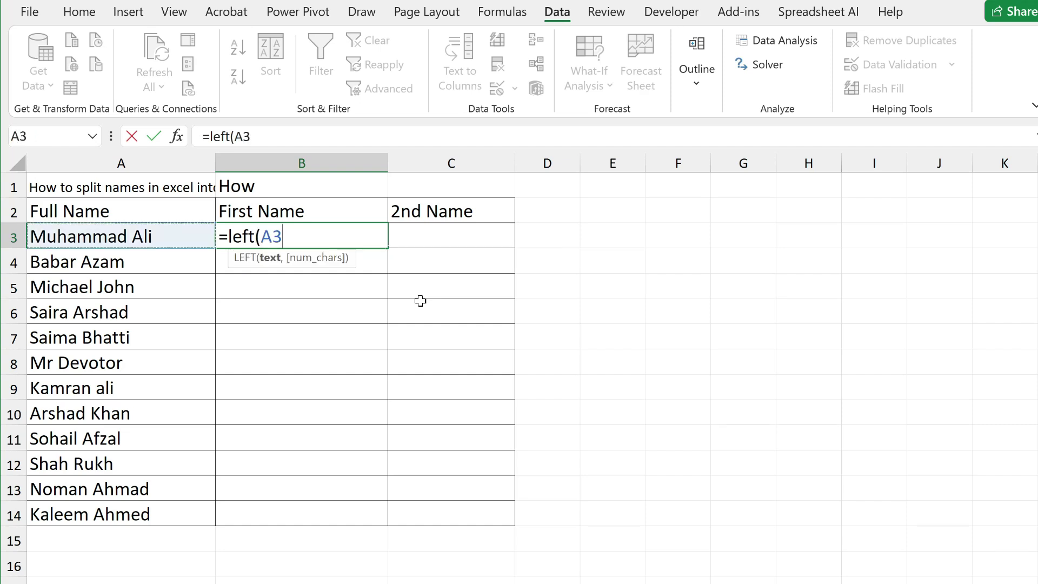
pyautogui.write(', ')
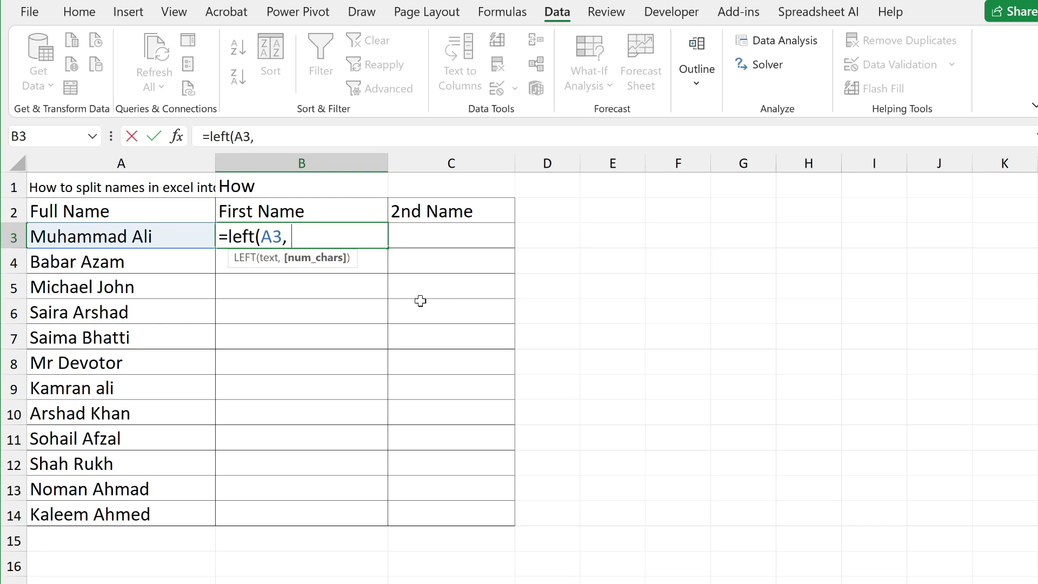
pyautogui.write('Fi')
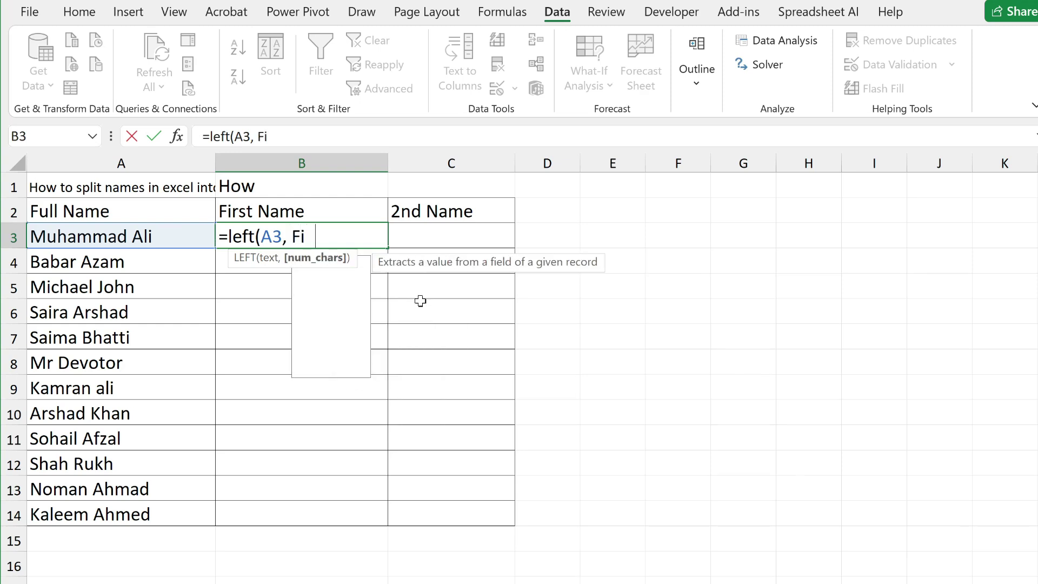
pyautogui.write('nd')
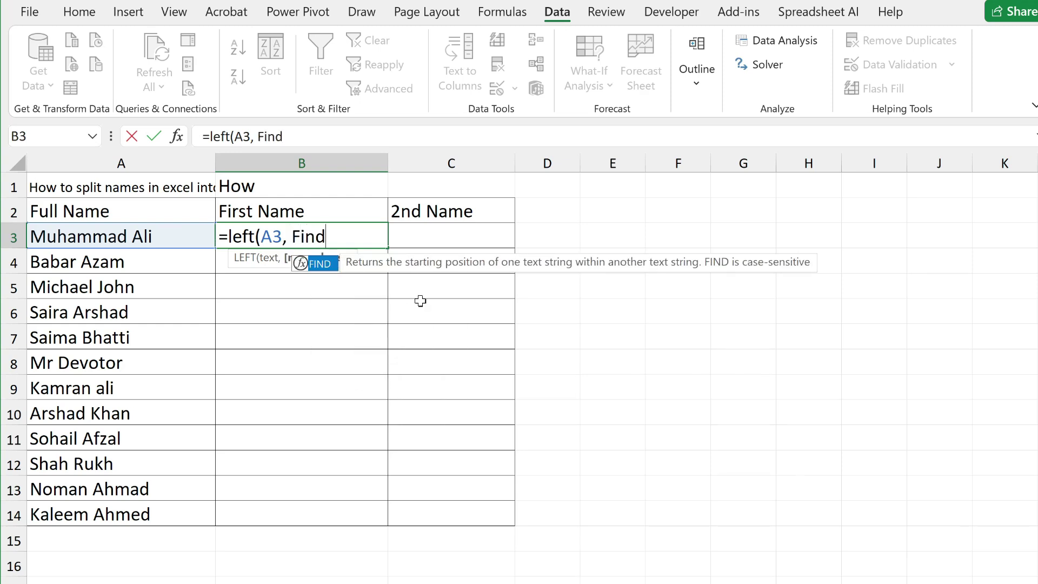
pyautogui.write('(')
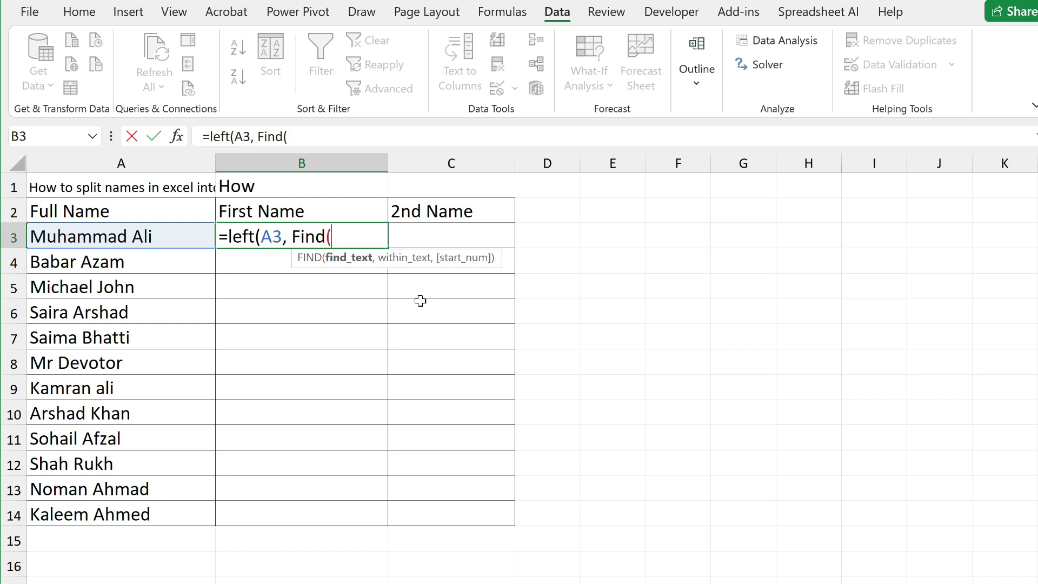
pyautogui.write('" ",')
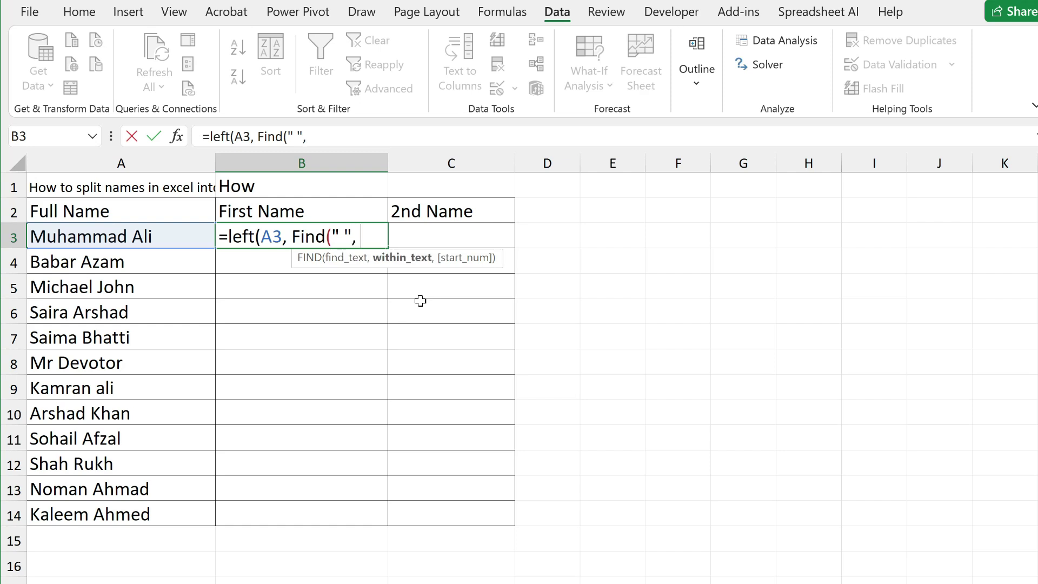
pyautogui.click(108, 240)
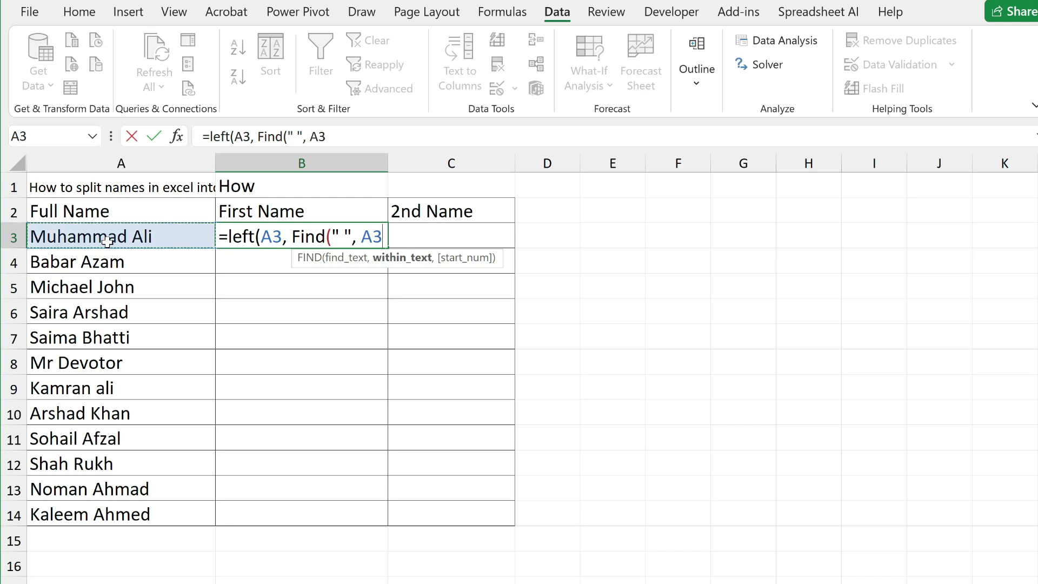
pyautogui.write(') ')
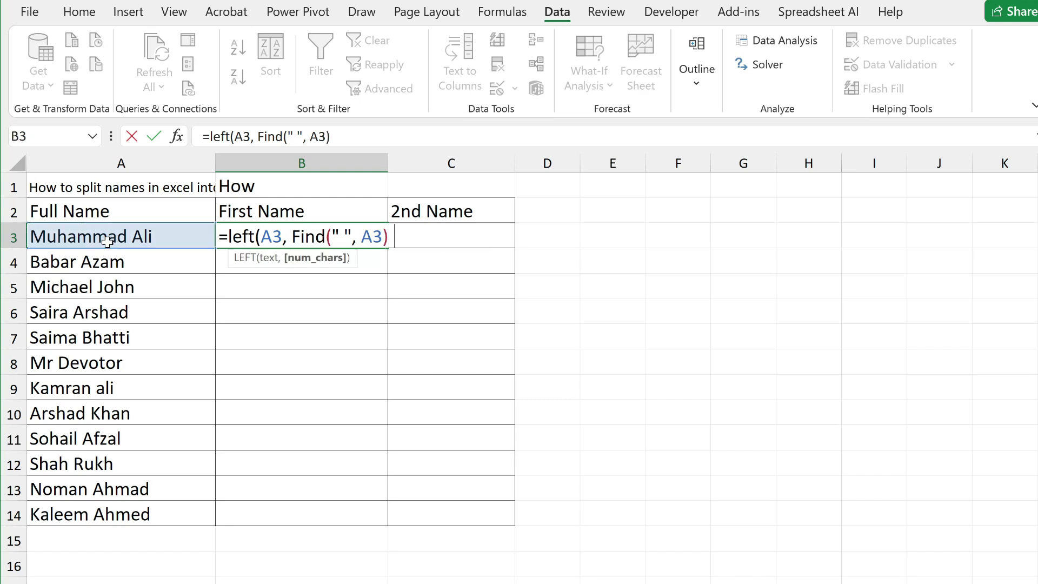
pyautogui.write('1)')
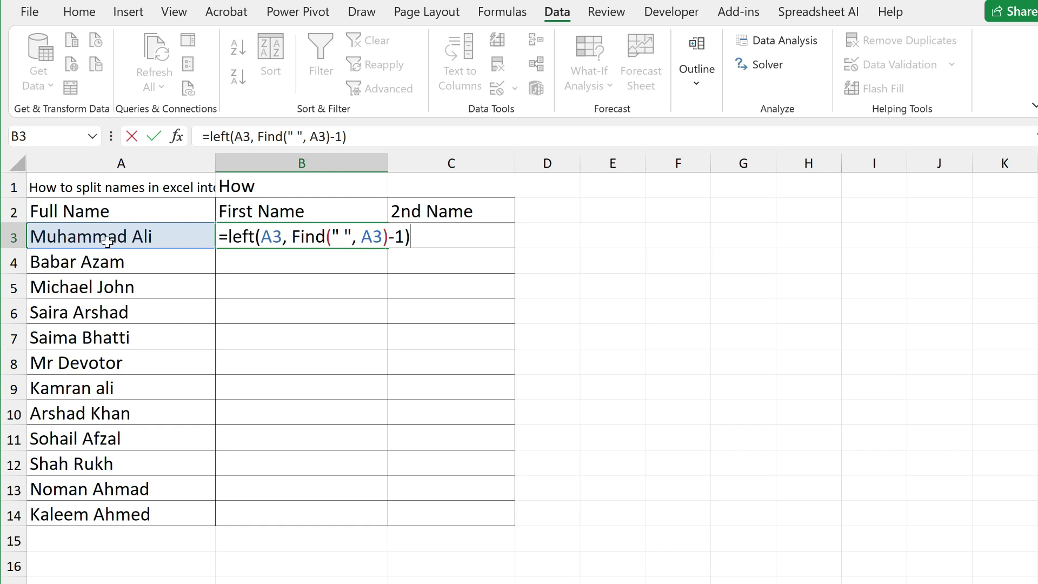
pyautogui.press('Return')
pyautogui.click(244, 241)
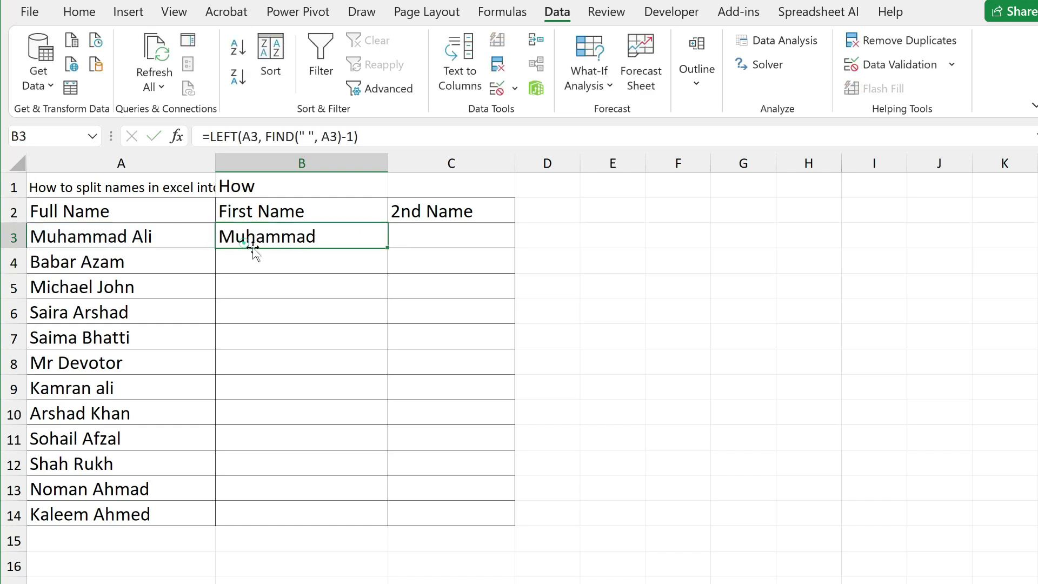
pyautogui.moveTo(384, 261); pyautogui.dragTo(383, 519)
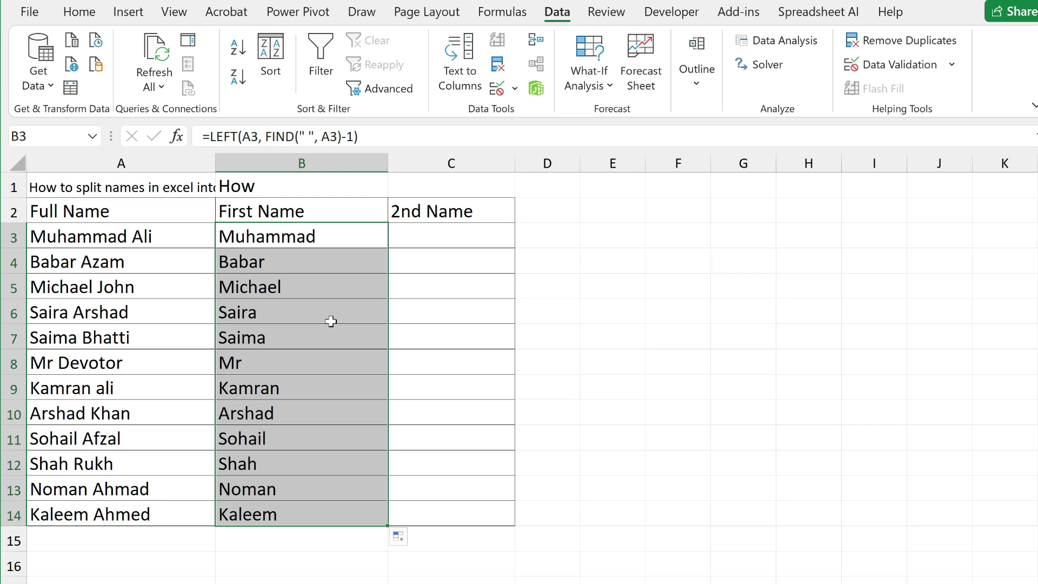
# Step: Enter =RIGHT(A3, LEN(A3) - FIND(" ", A3)) in C3 to extract the second name from the full name
pyautogui.click(444, 237)
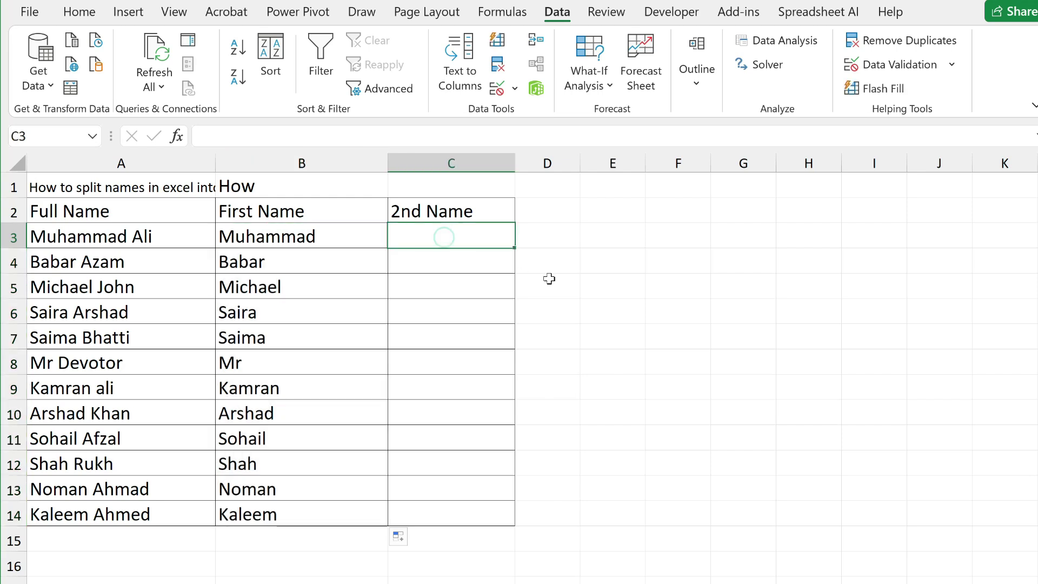
pyautogui.write('=righ')
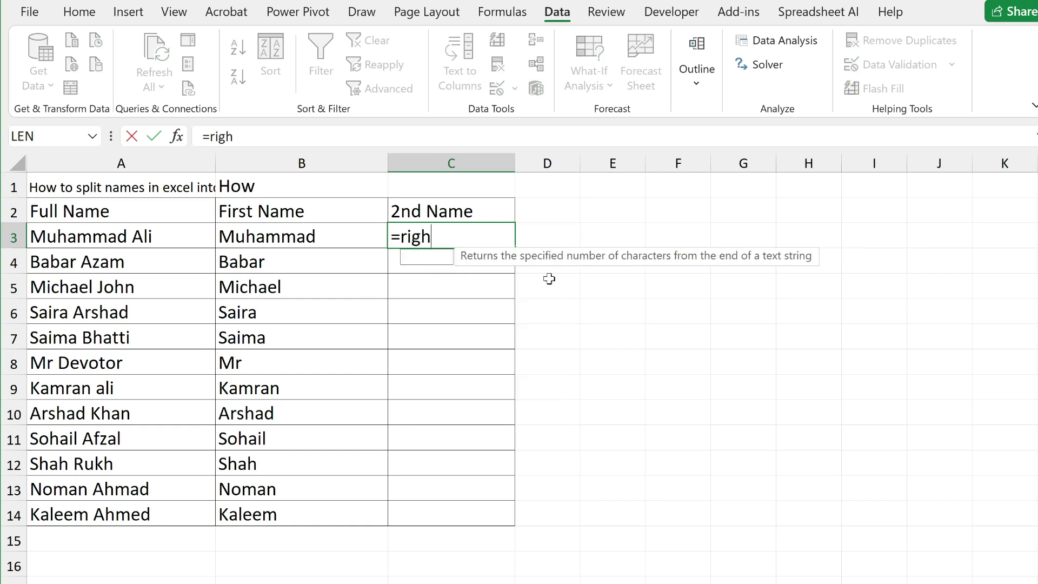
pyautogui.write('t(')
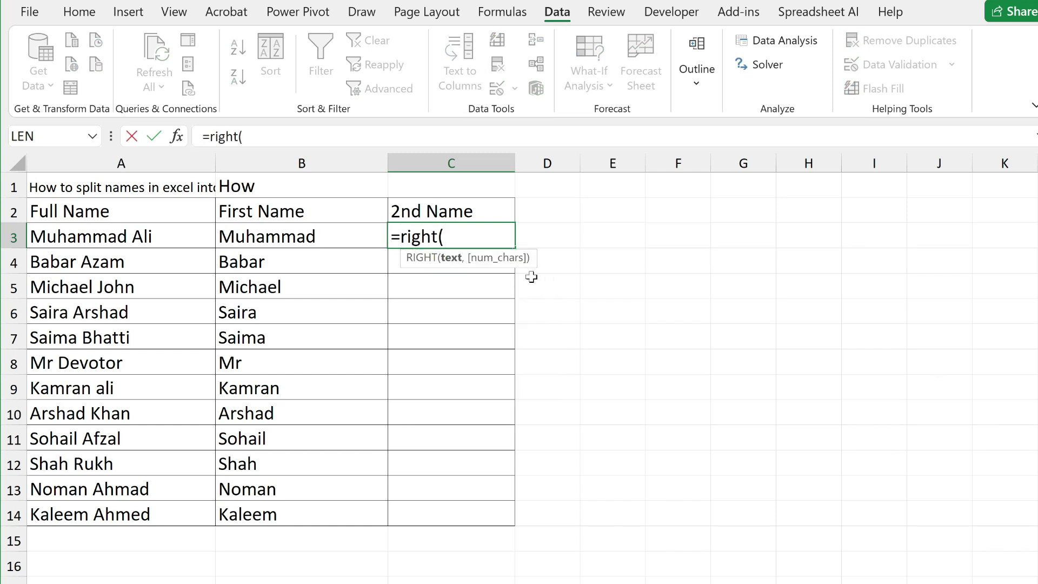
pyautogui.click(117, 236)
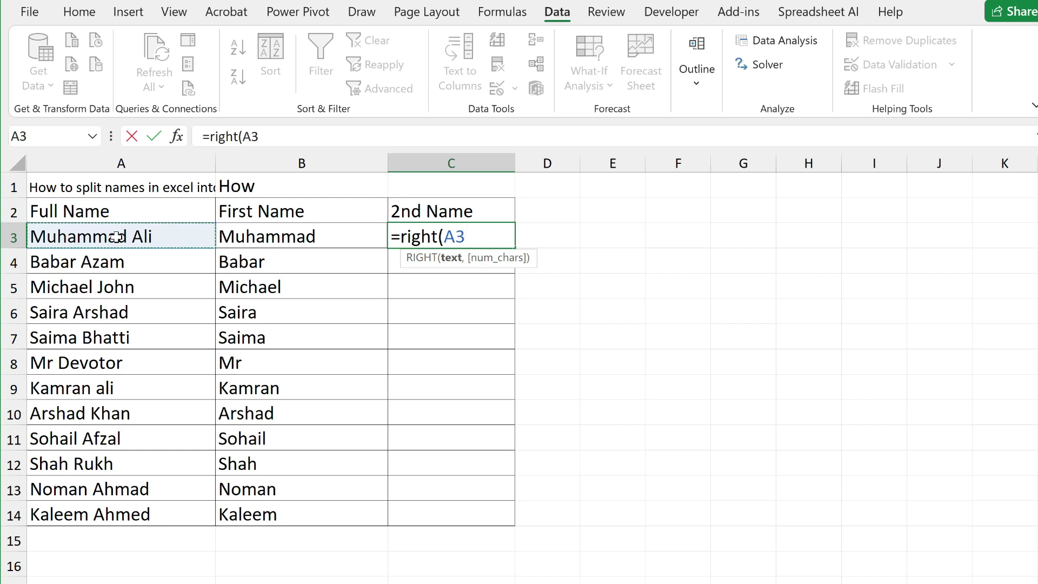
pyautogui.write(',')
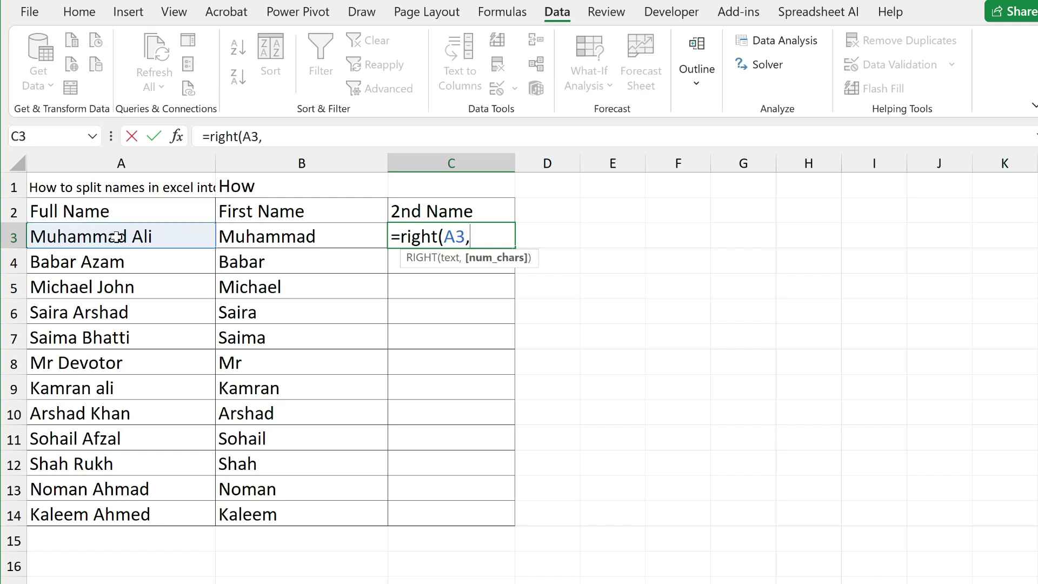
pyautogui.write(' Len')
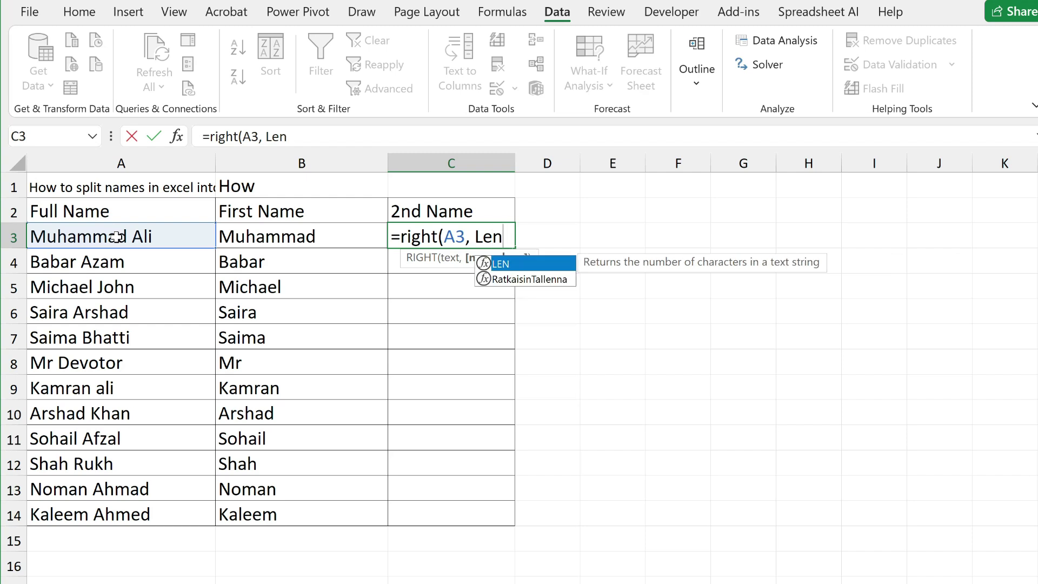
pyautogui.write('(')
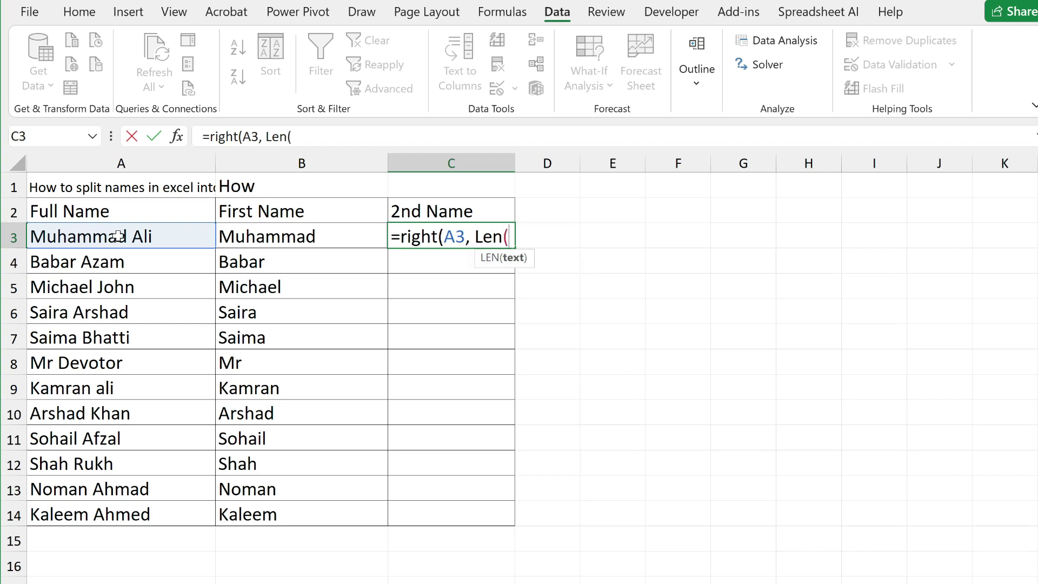
pyautogui.click(128, 236)
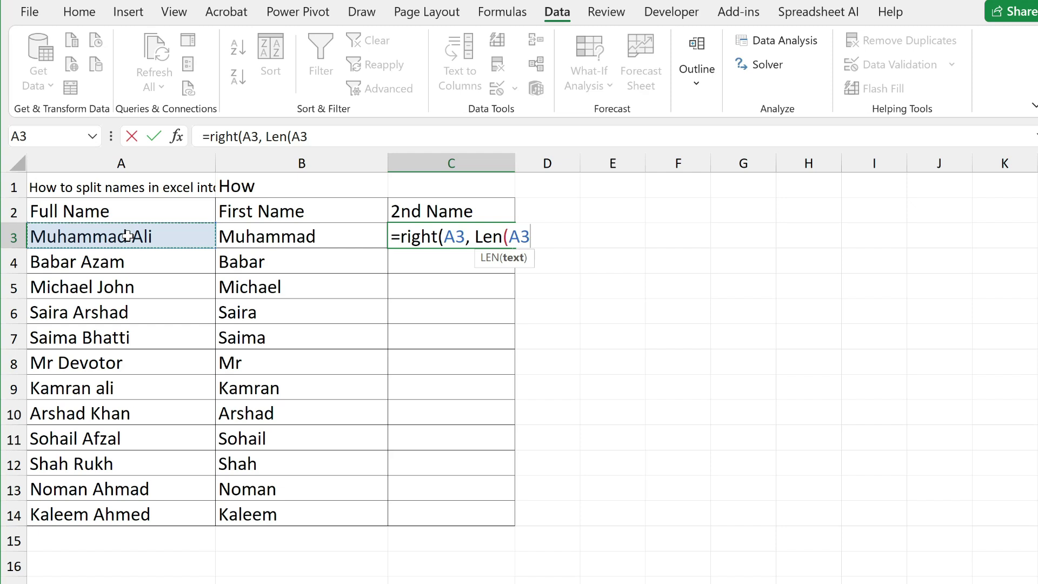
pyautogui.write(')')
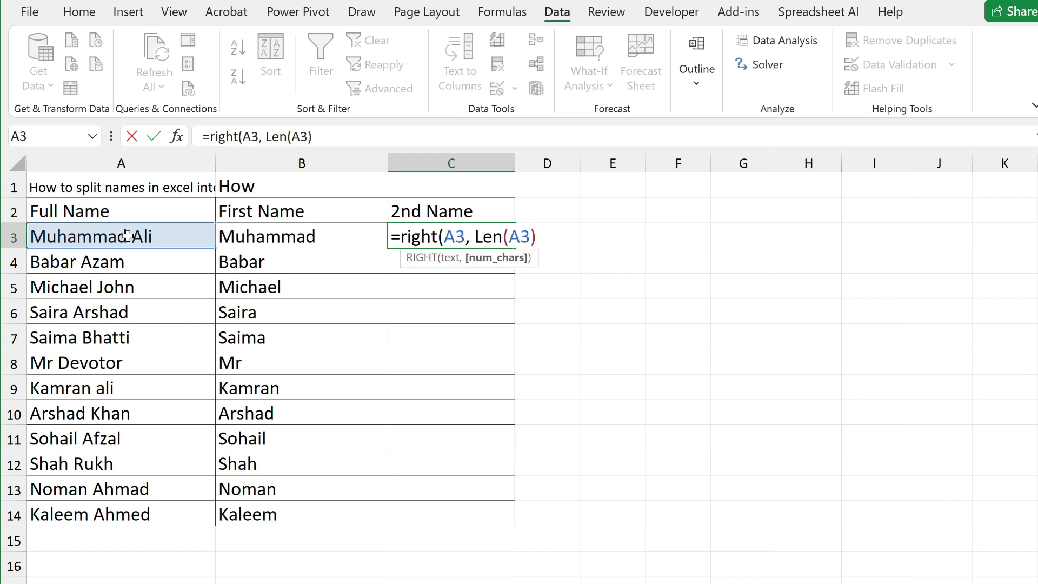
pyautogui.write(' - Find')
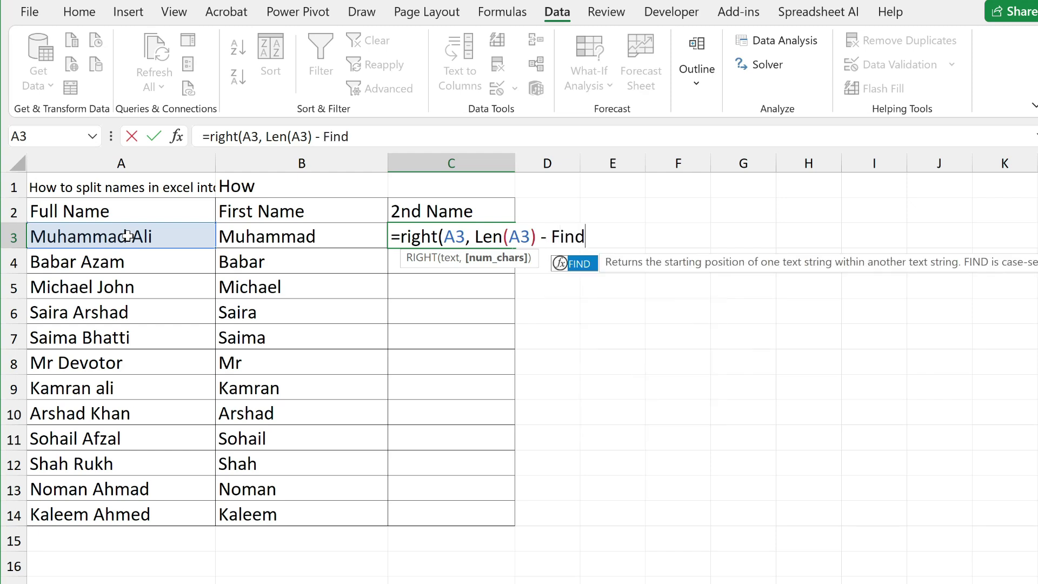
pyautogui.write('(')
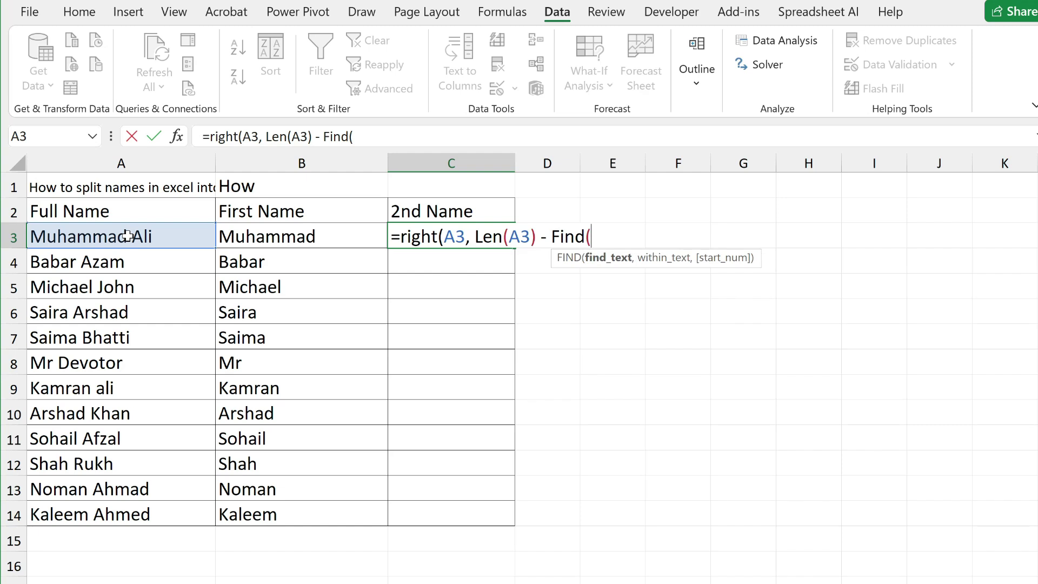
pyautogui.write("'")
pyautogui.press('BackSpace')
pyautogui.write('" ",')
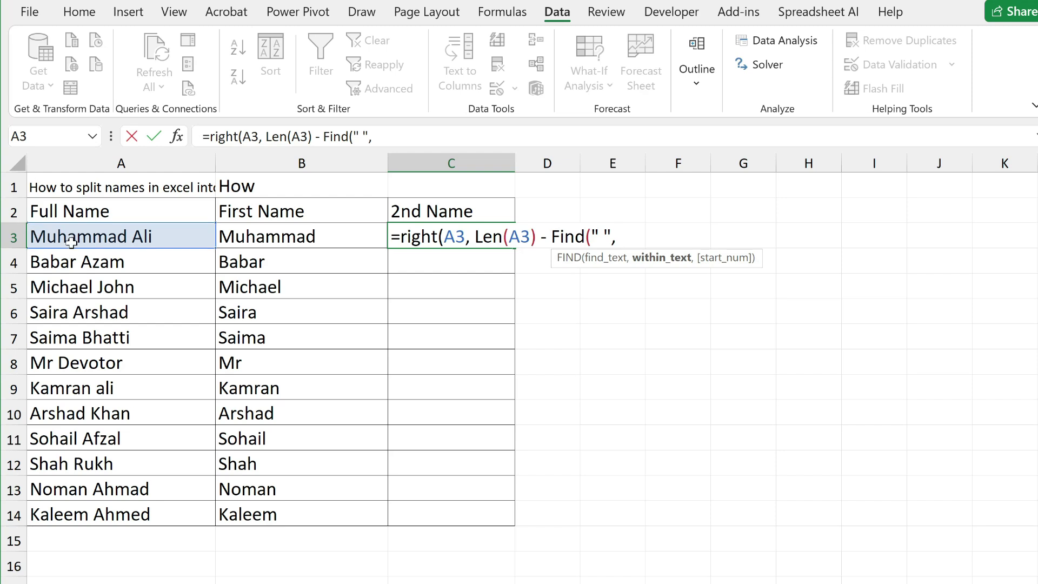
pyautogui.click(62, 238)
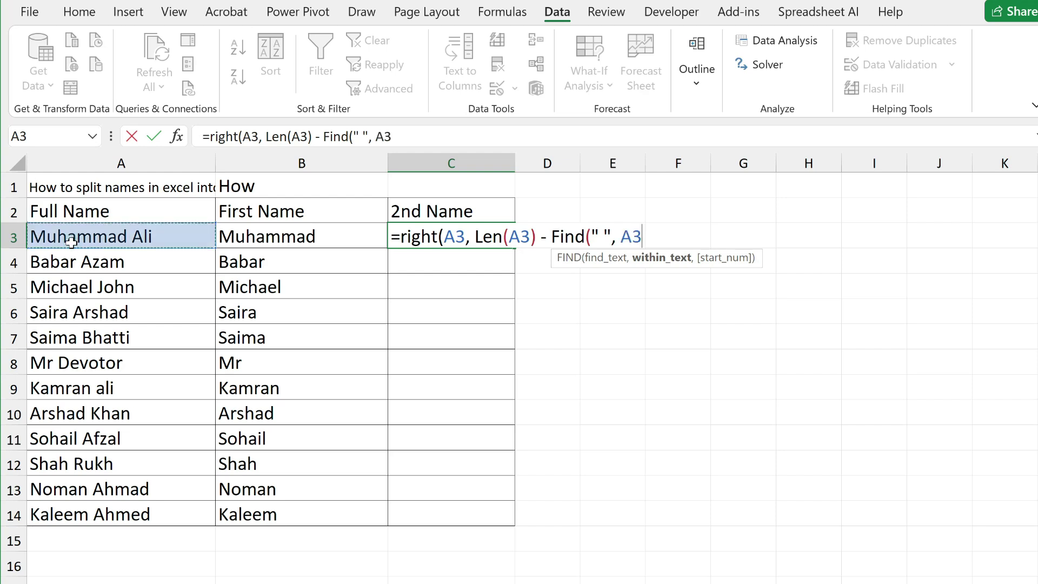
pyautogui.write(')')
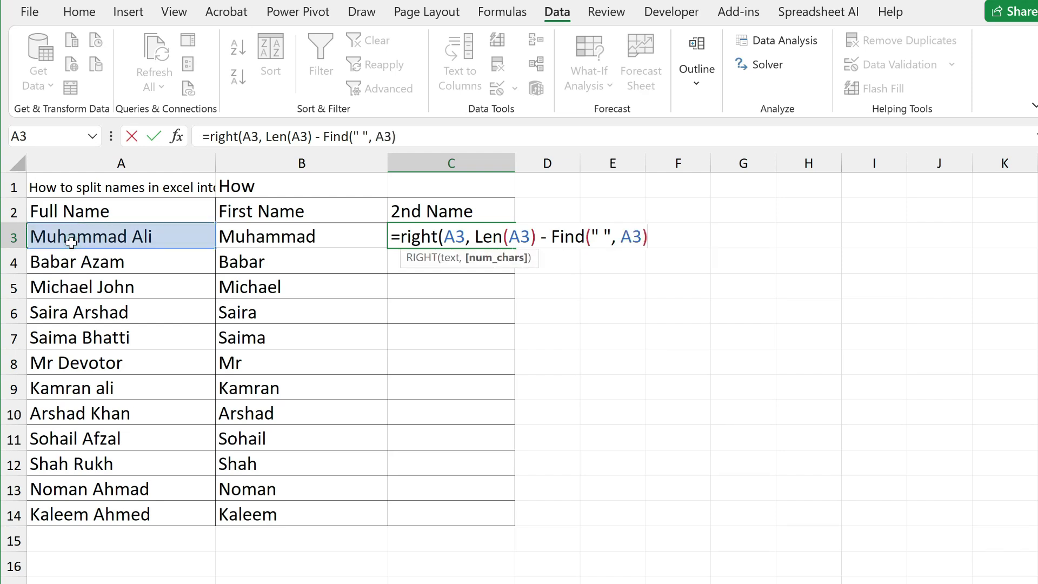
pyautogui.write(')')
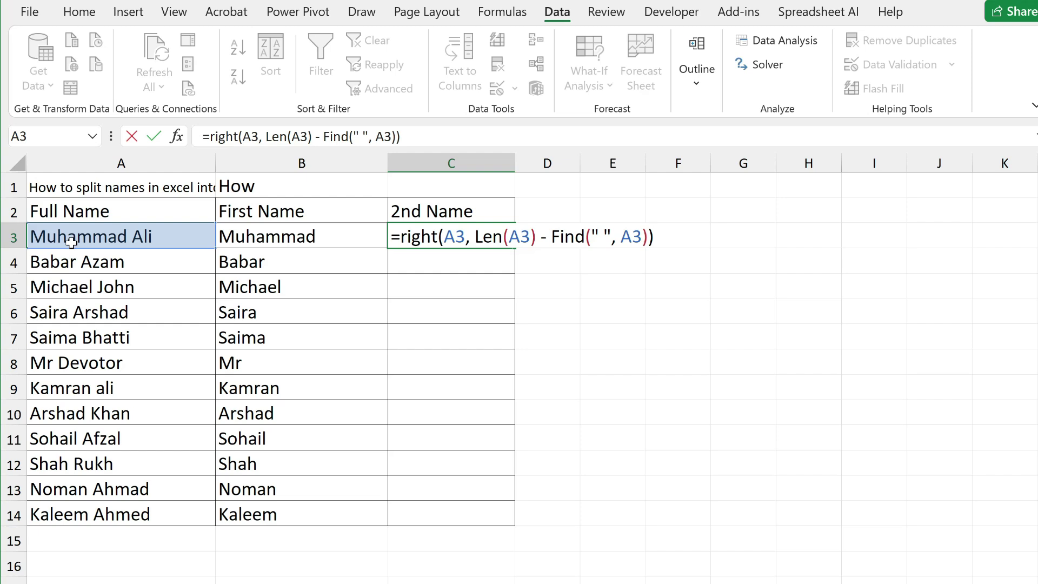
pyautogui.press('Return')
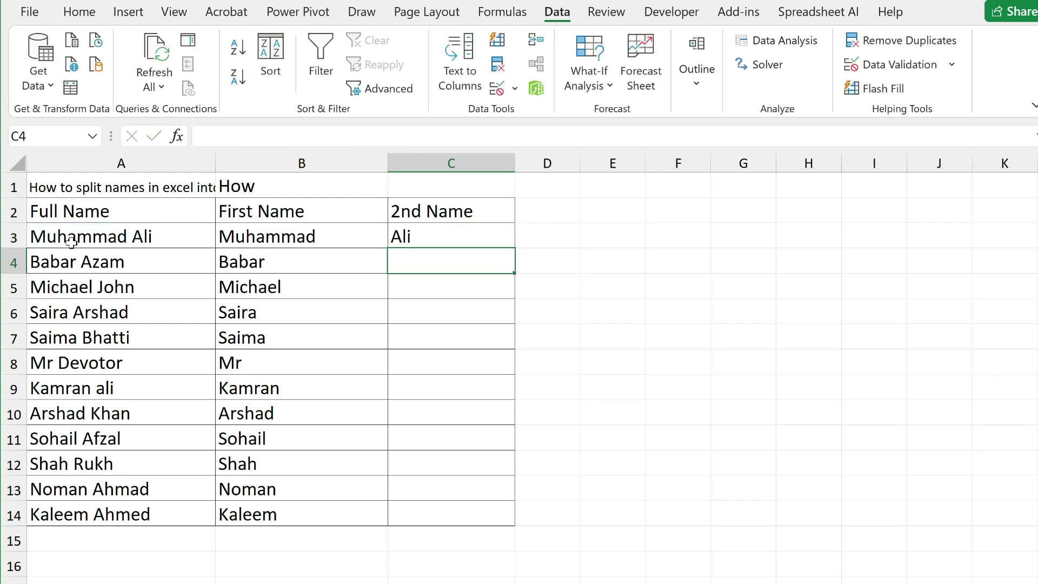
# Step: Fill the RIGHT formula from C3 down to C14 and return to cell A1
pyautogui.click(447, 233)
pyautogui.moveTo(514, 248); pyautogui.dragTo(492, 523)
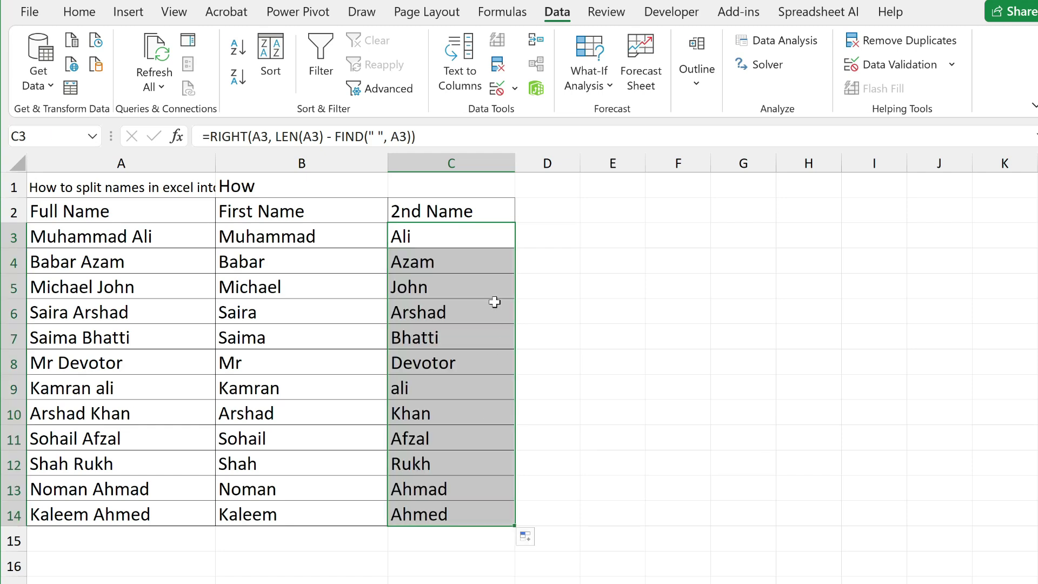
pyautogui.hotkey('ctrl', 'Home')
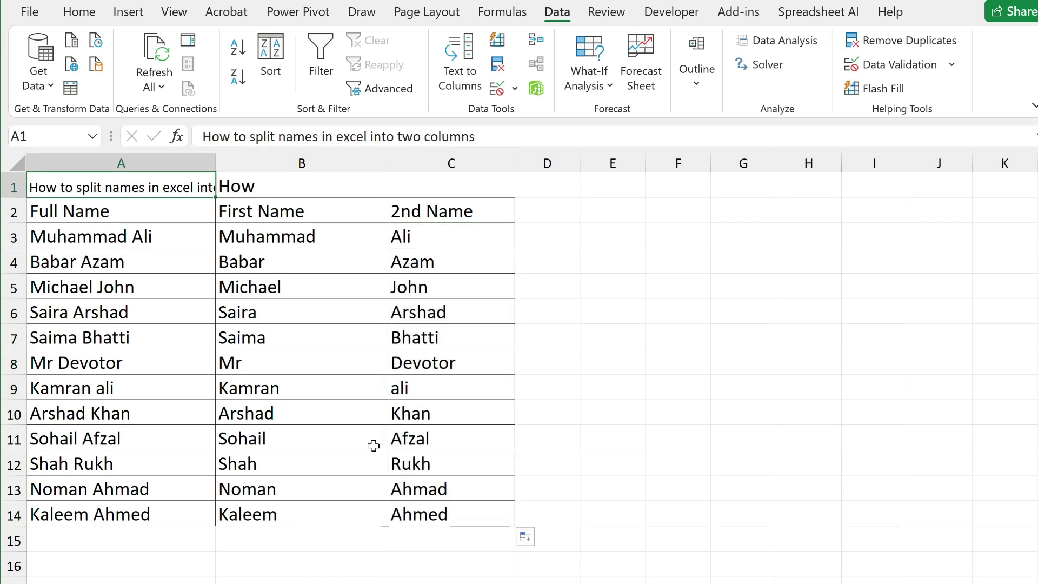